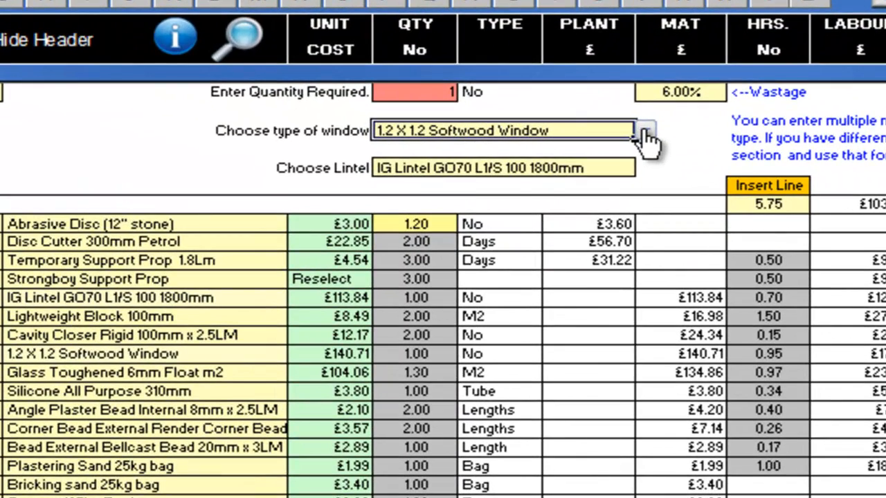
Step: Examine the window types and lintels available for the new window opening
click(645, 134)
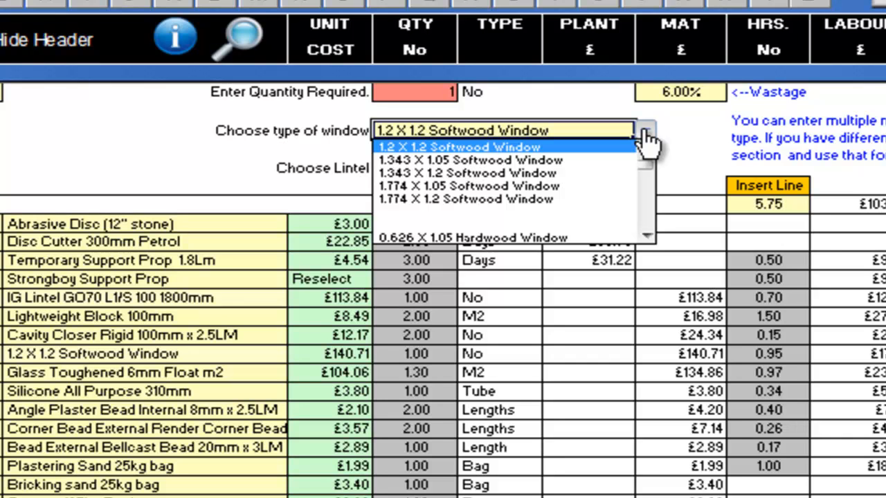
click(646, 138)
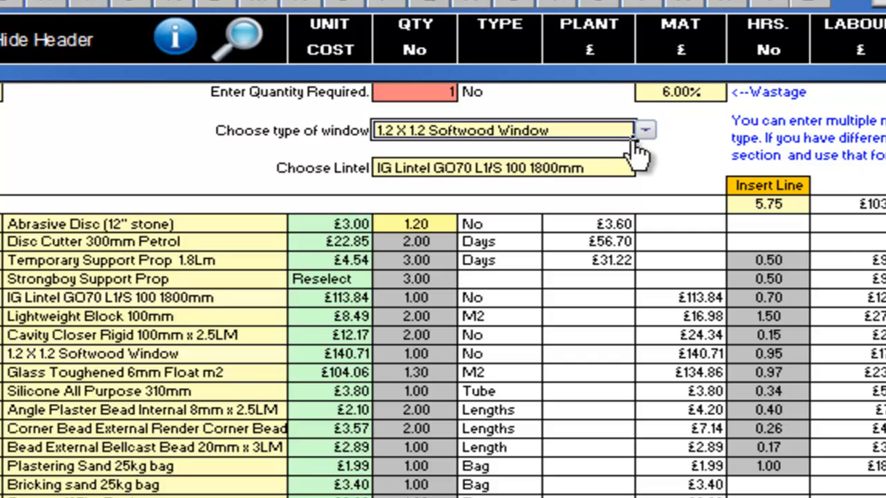
click(609, 170)
click(645, 168)
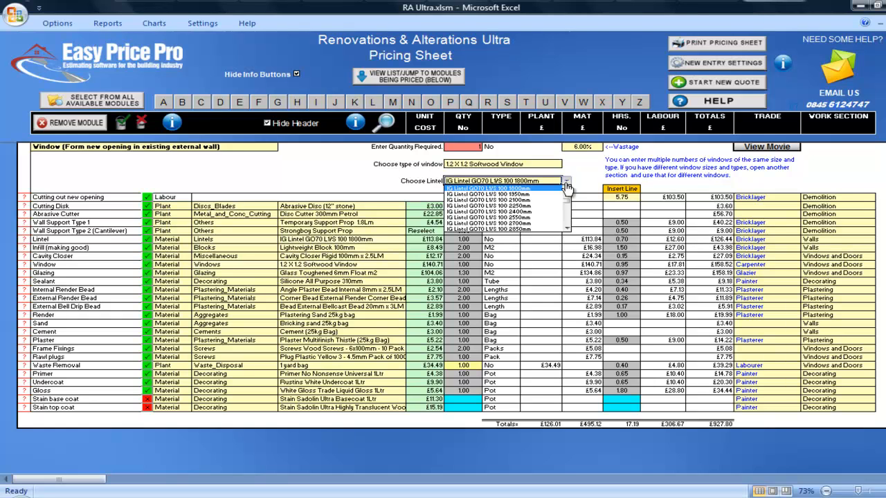
click(566, 184)
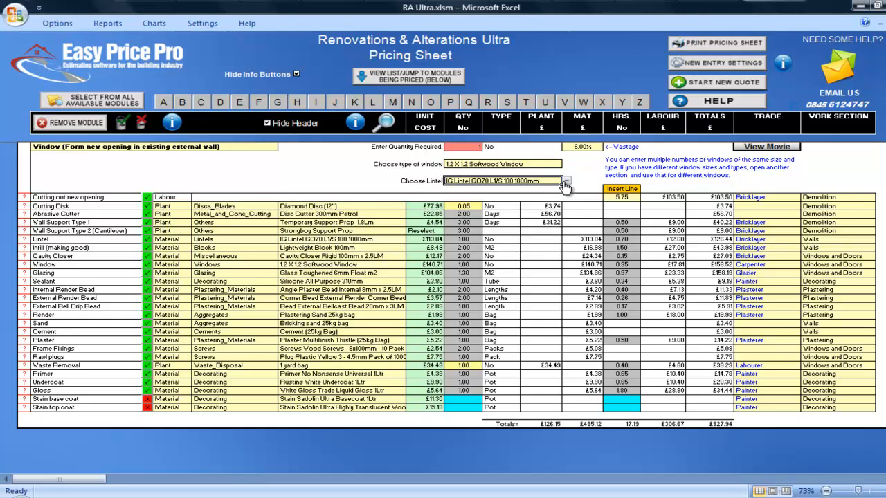
Step: Change the cutting disk to Abrasive Disc (12" stone) and back to Diamond Disc (12")
click(627, 198)
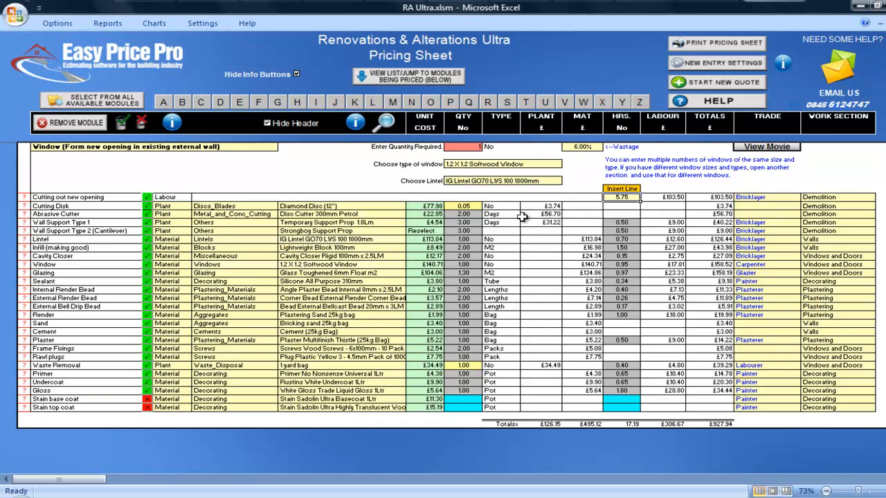
click(404, 209)
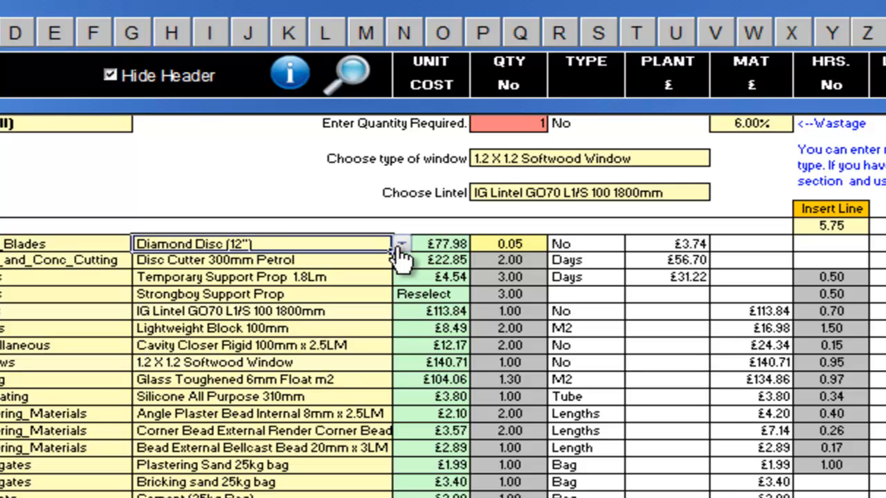
click(400, 244)
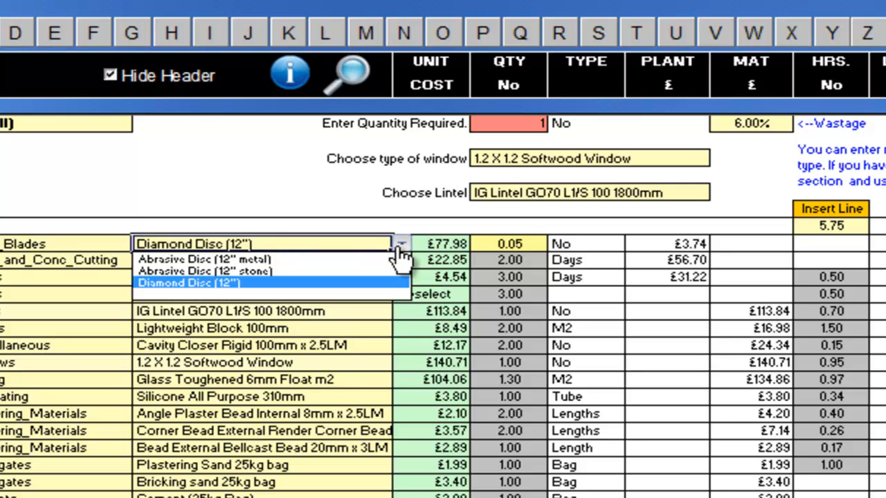
click(317, 272)
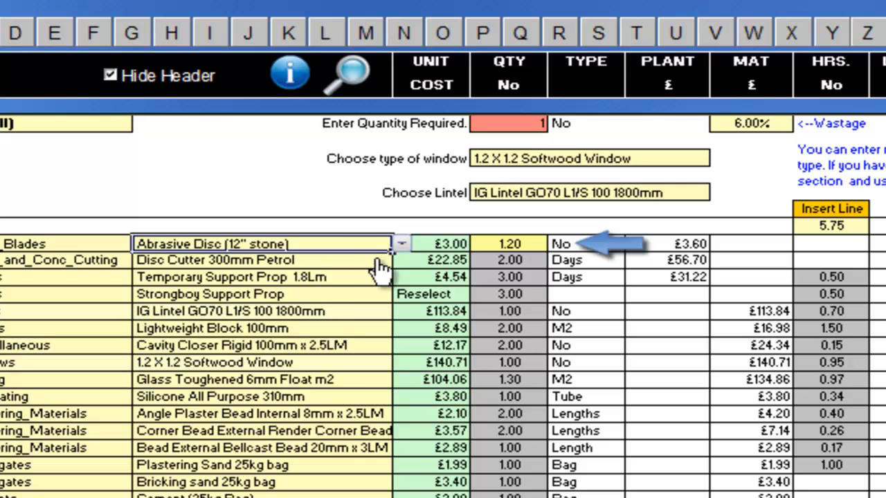
click(401, 245)
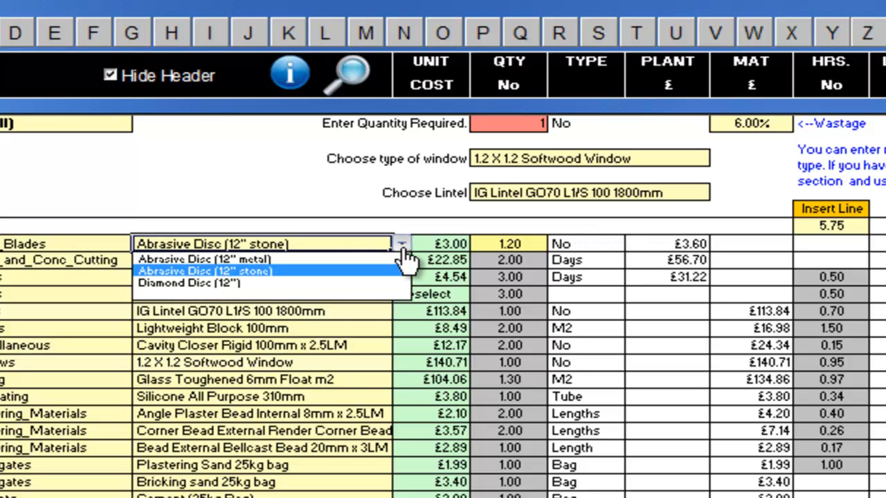
click(307, 284)
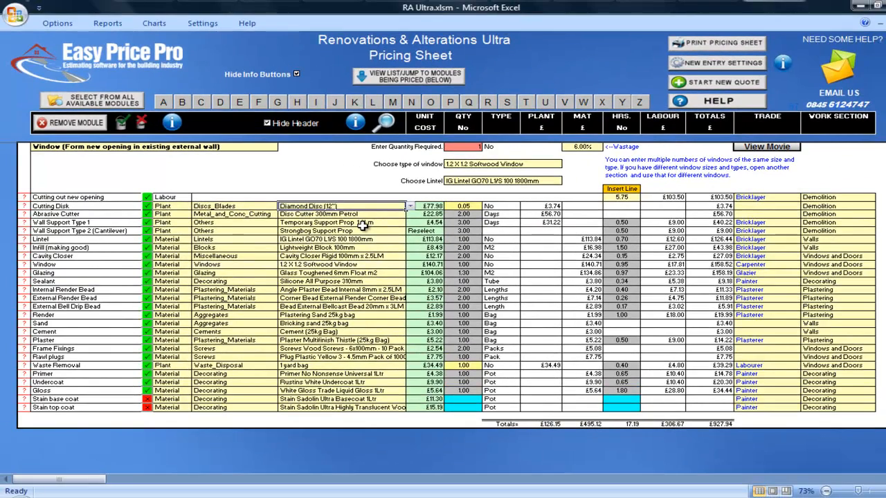
Step: Examine the cutting equipment choices available for the Abrasive Cutter line
click(377, 215)
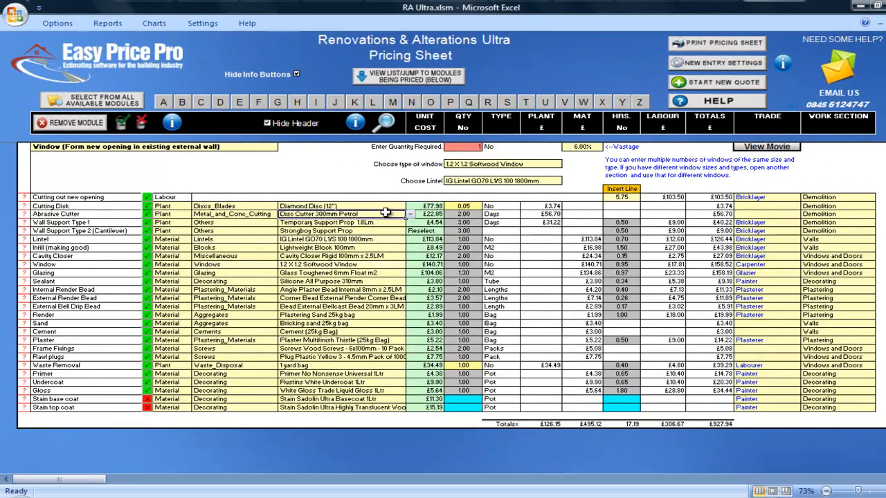
click(411, 216)
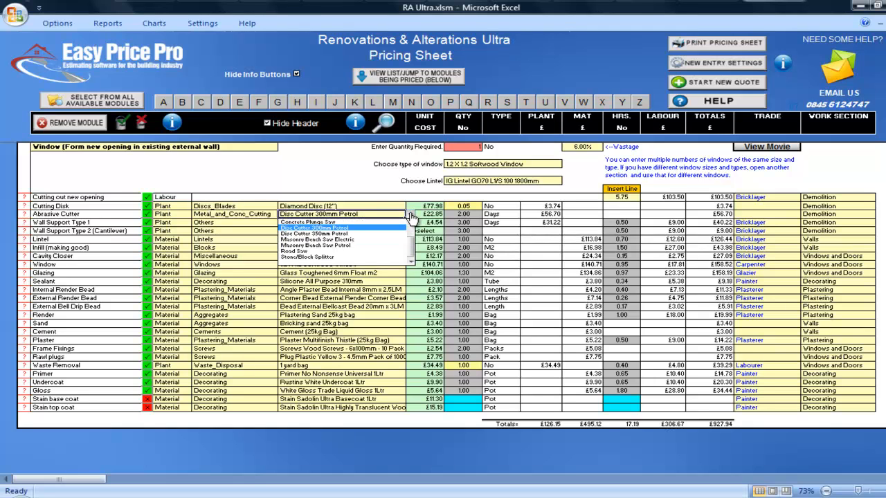
click(411, 216)
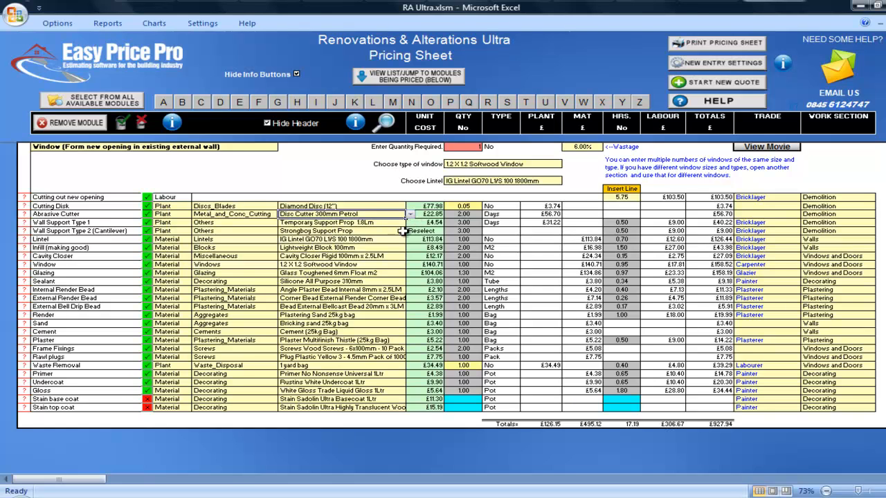
Step: Review the Glazing line's cost calculation and the glass items it can be swapped for, keeping the current glass
click(397, 264)
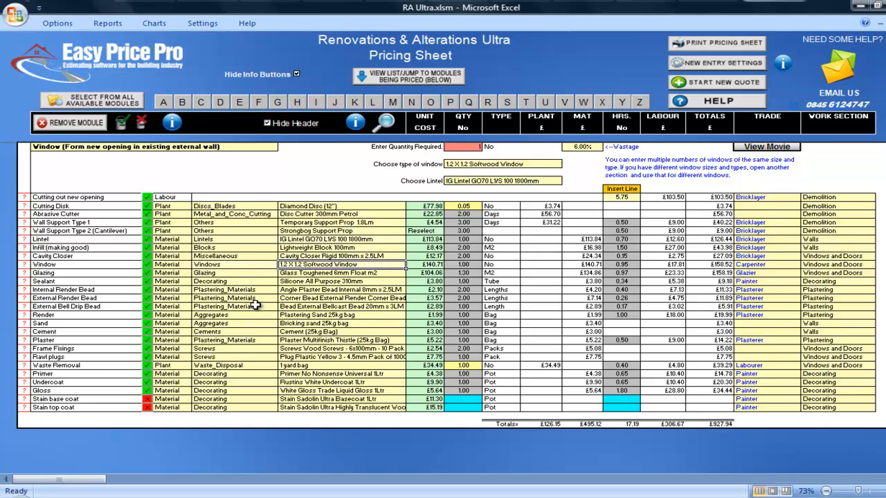
click(25, 272)
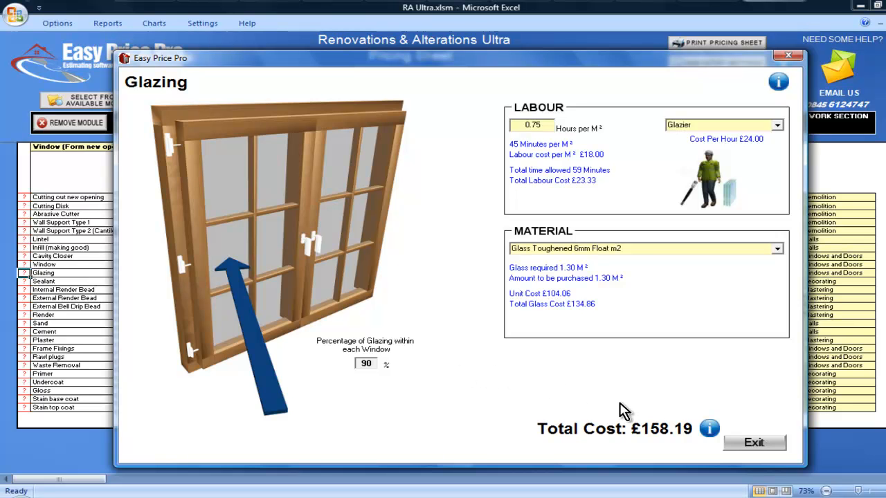
click(736, 446)
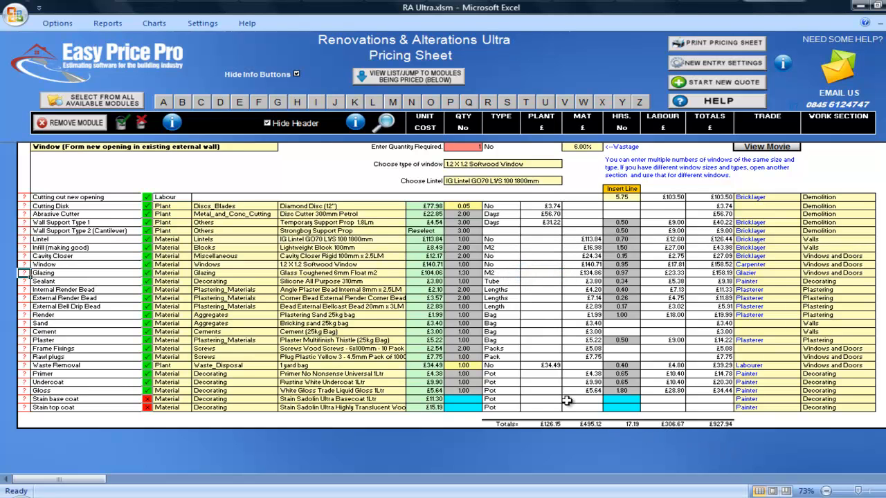
click(381, 274)
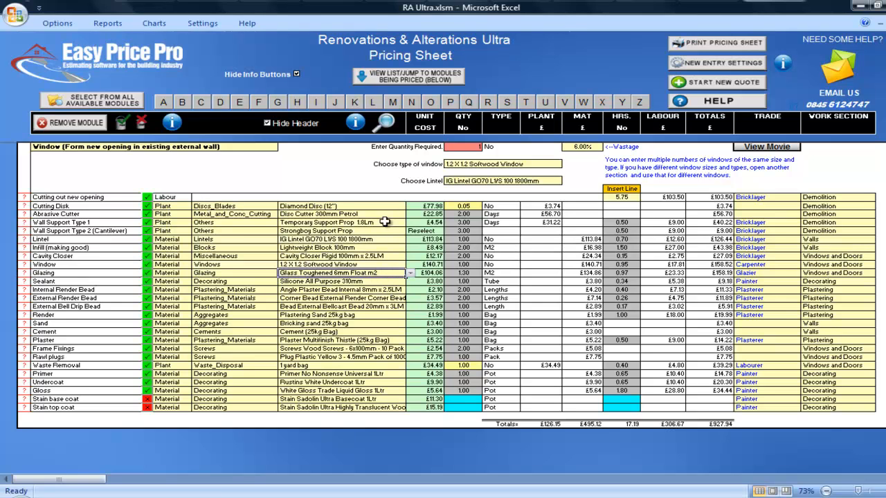
click(385, 124)
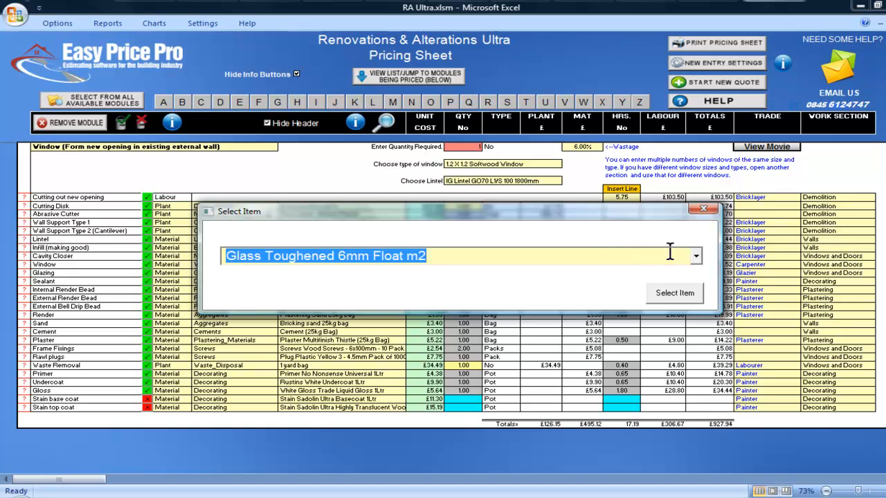
click(697, 258)
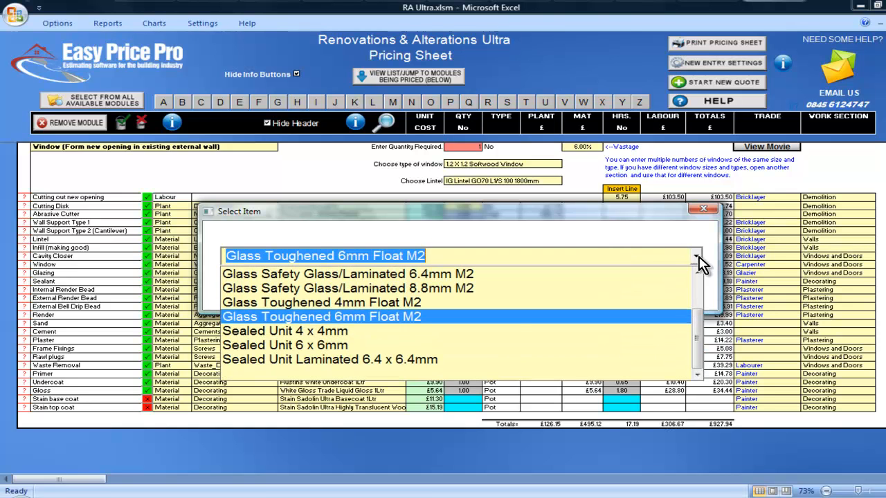
click(699, 259)
click(703, 208)
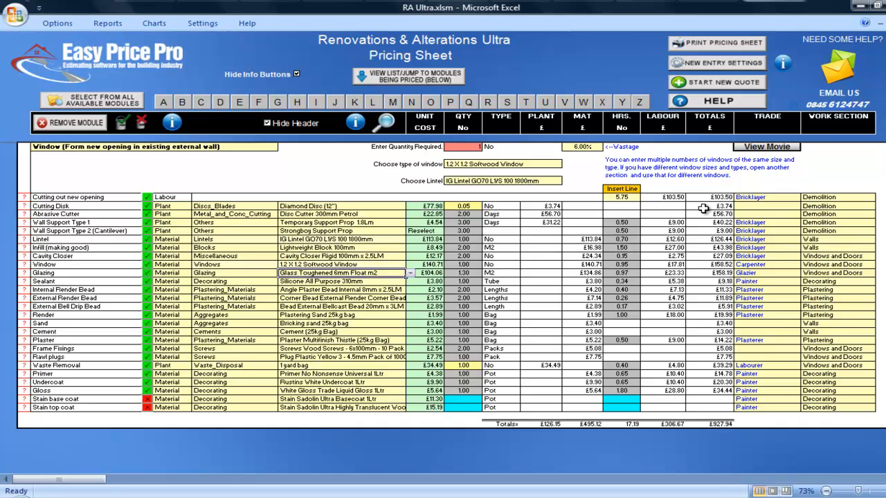
Step: Set the type of window to 1.2 X 1.2 Plastic Window
click(556, 167)
click(566, 165)
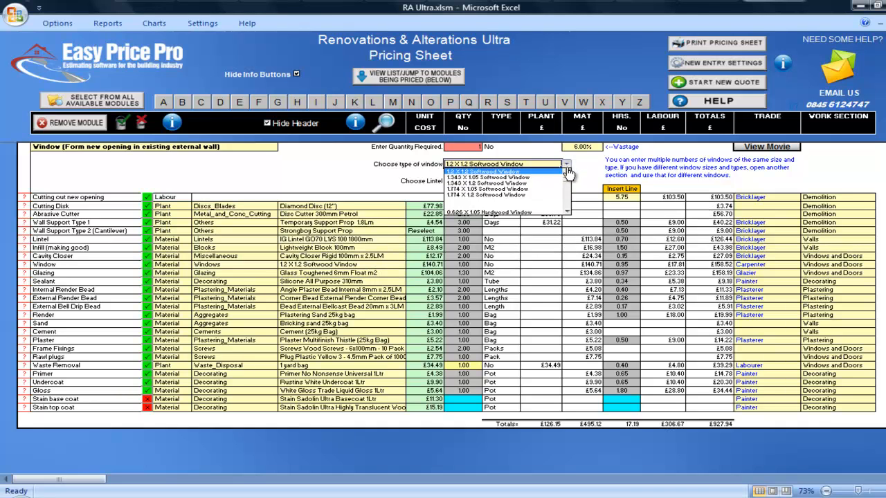
drag(569, 183, 573, 216)
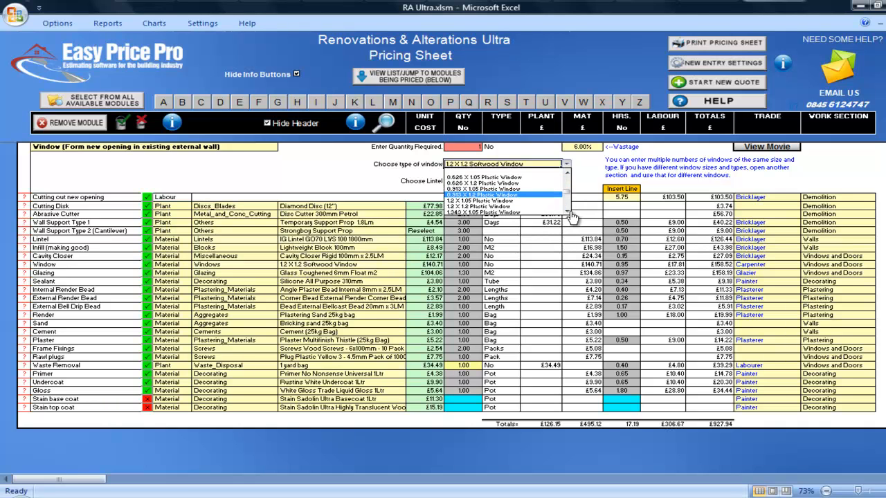
click(547, 206)
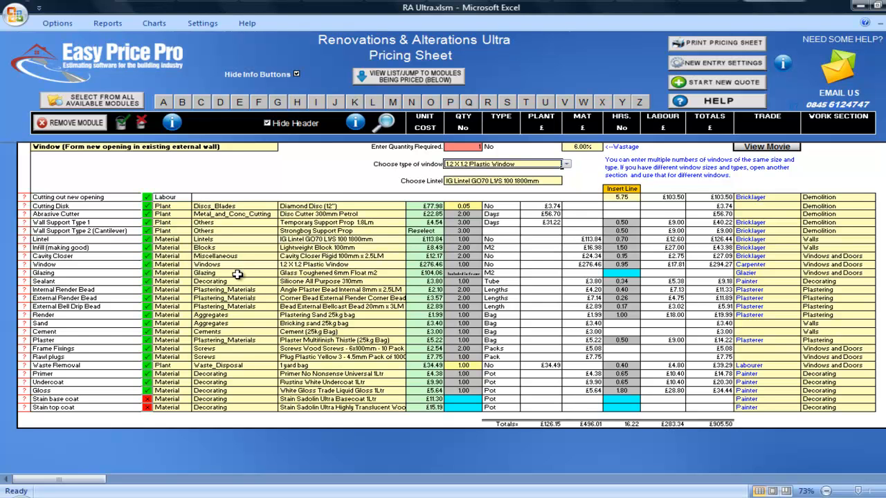
Step: Review the labour and material calculation for the Sealant line
click(24, 281)
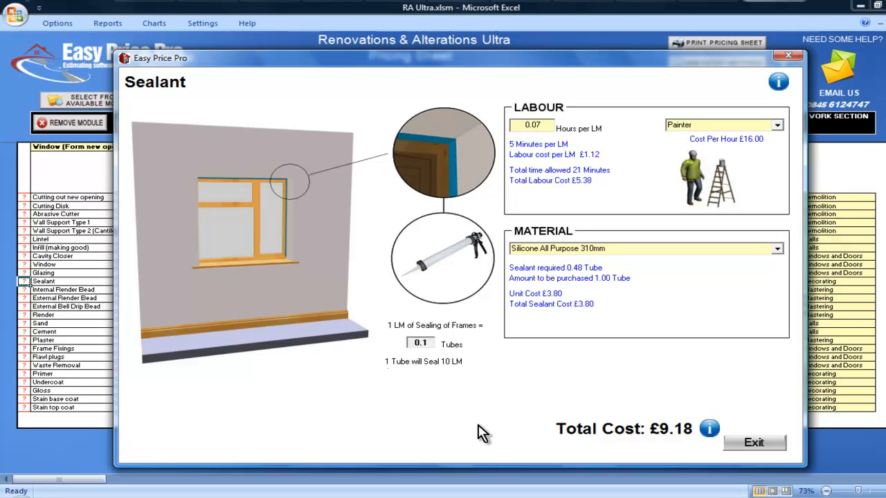
click(745, 447)
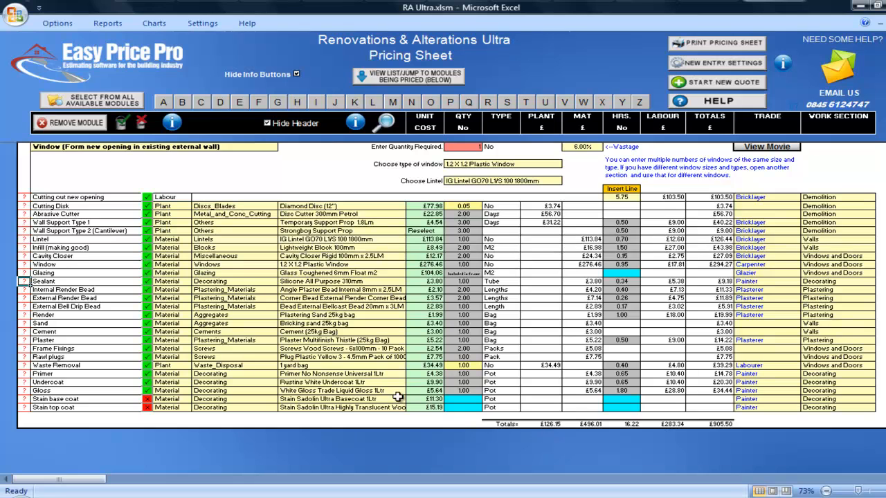
Step: Exclude the External Render Bead and External Bell Drip Bead lines from the pricing
click(146, 298)
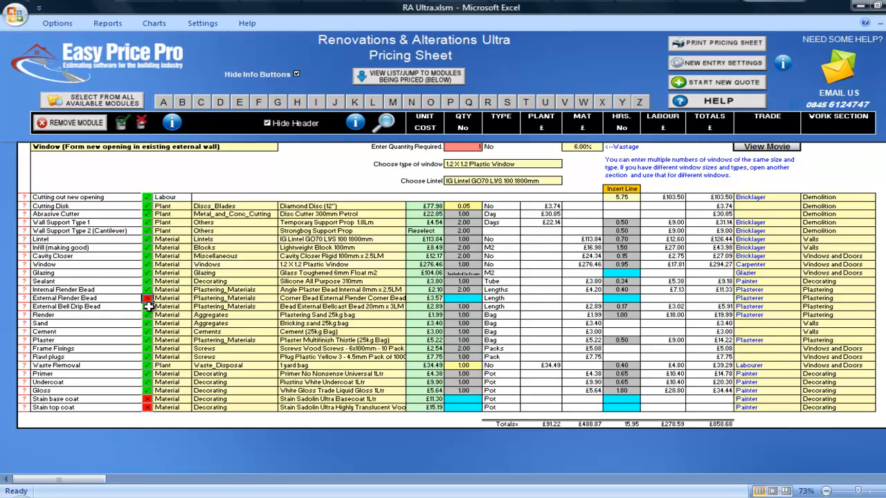
click(148, 308)
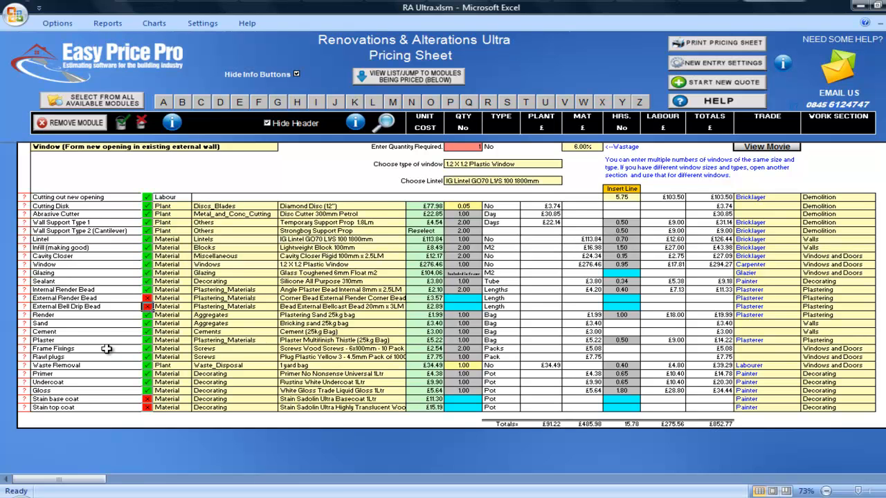
Step: Set the Render line's area of making good to 2 m²
click(23, 318)
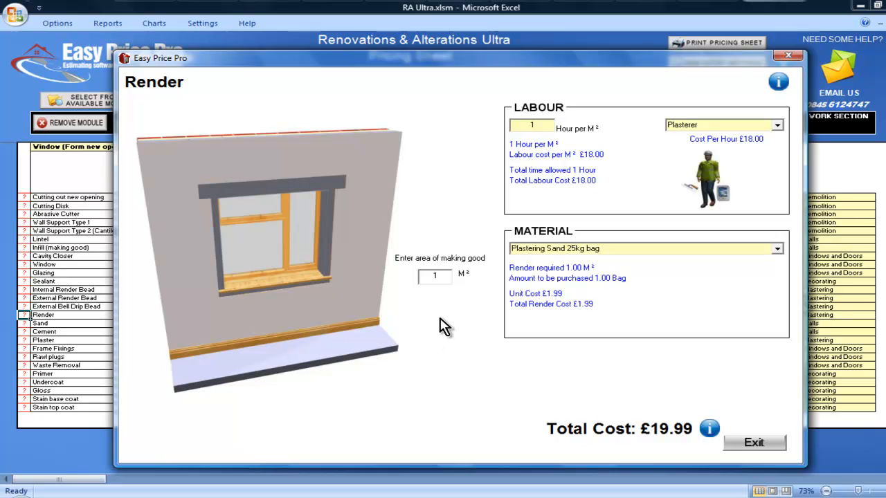
double_click(436, 276)
text(2)
click(738, 449)
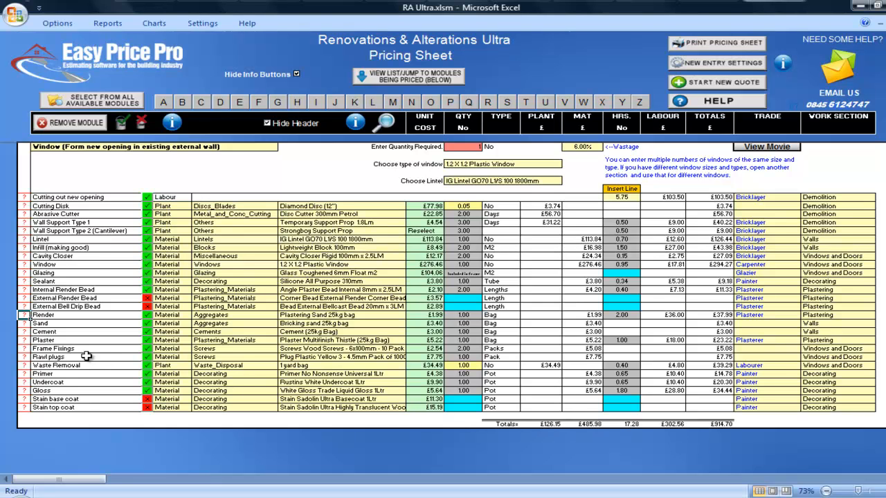
Step: Review the calculation details for the Plaster and Frame Fixings lines
click(23, 341)
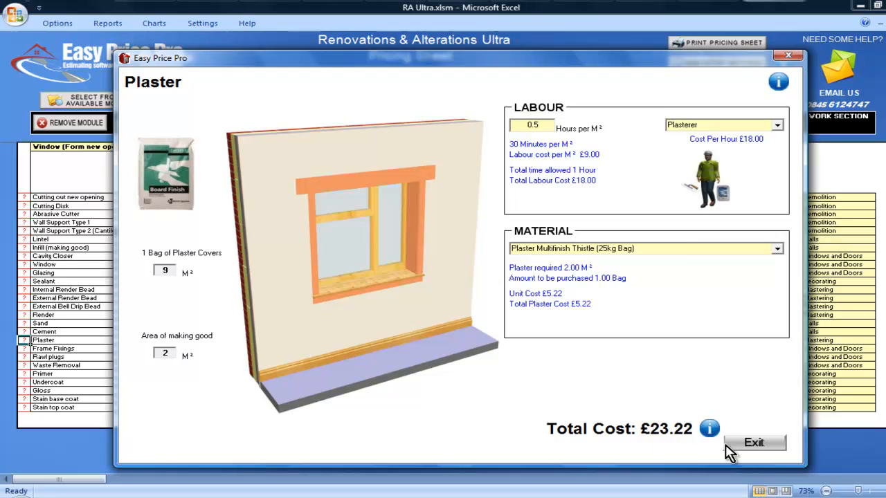
click(754, 443)
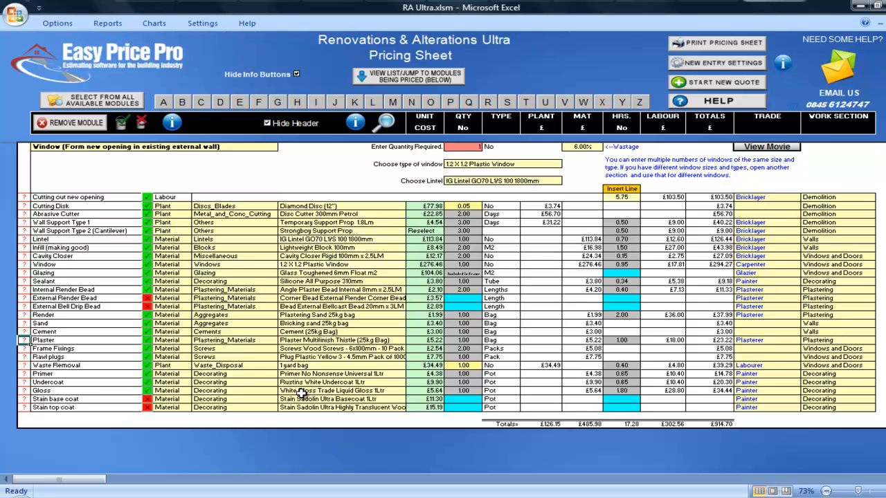
click(24, 349)
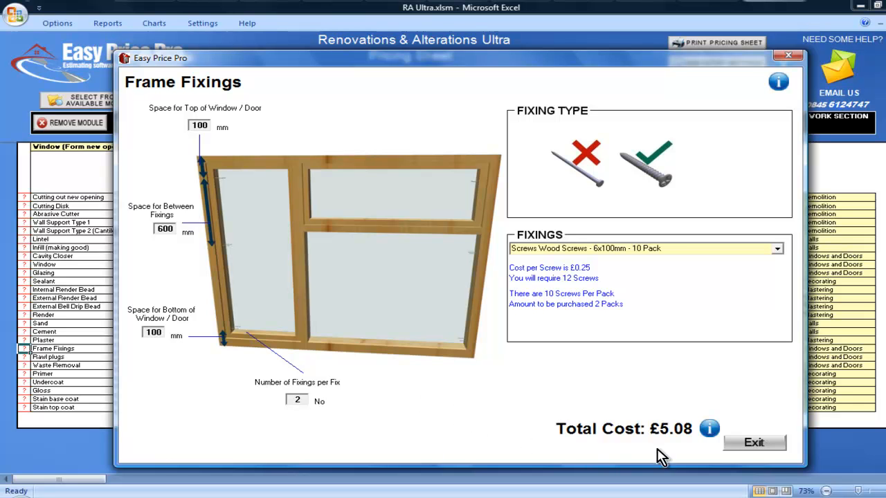
click(748, 443)
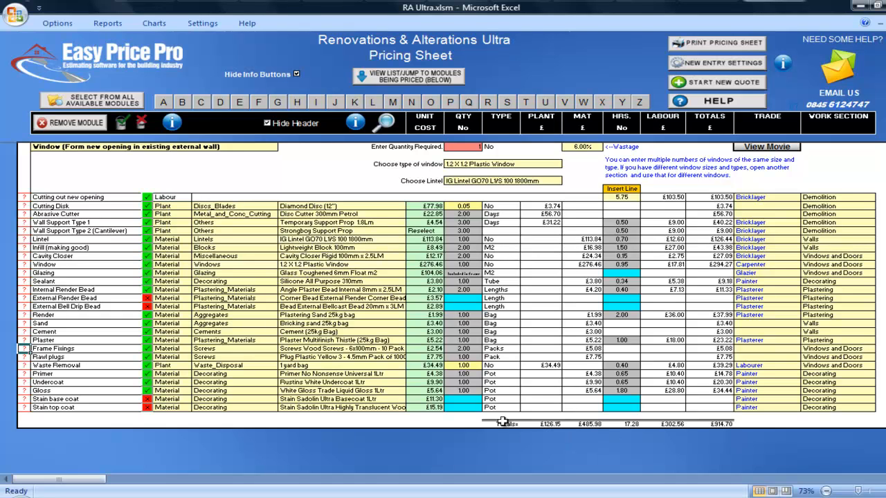
Step: Examine the disposal options available for the Waste Removal line
click(389, 366)
click(410, 366)
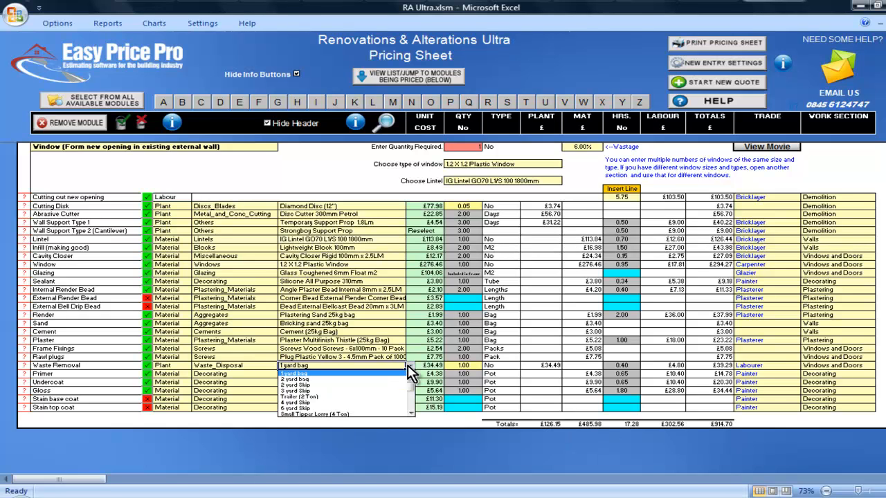
click(409, 367)
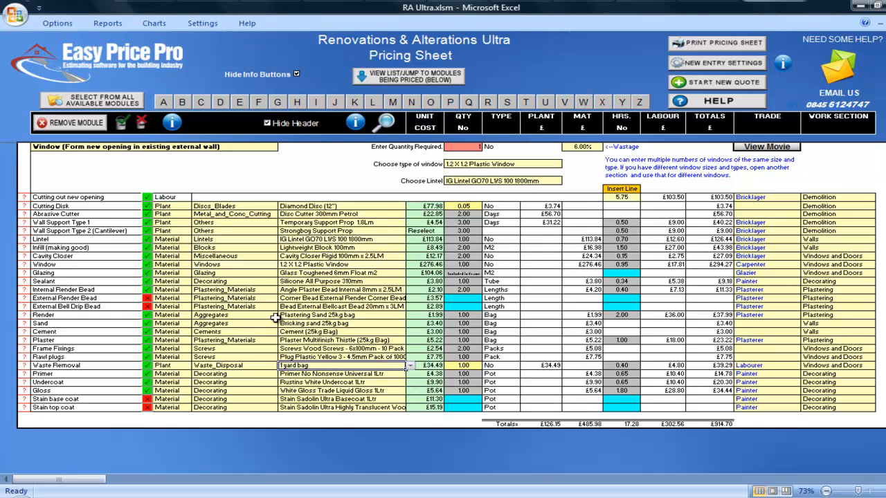
Step: Switch the decorating lines from paint coats to stain coats, and back to only primer, undercoat and gloss
click(141, 124)
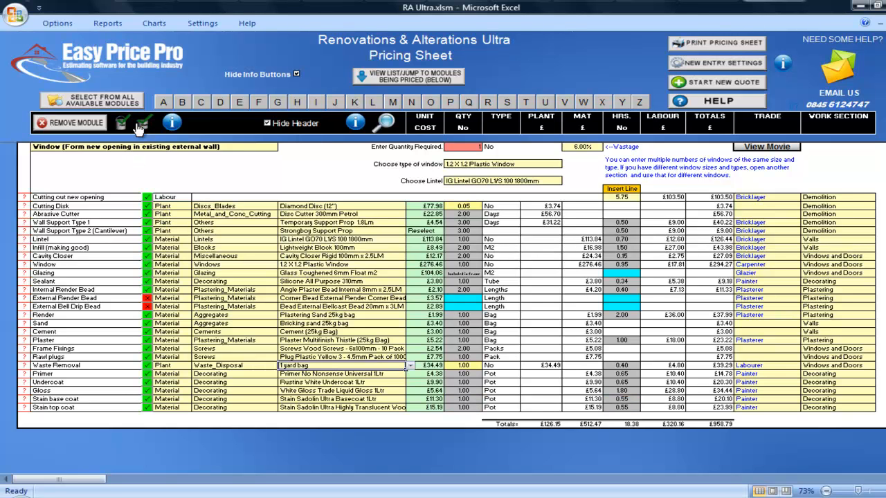
click(122, 126)
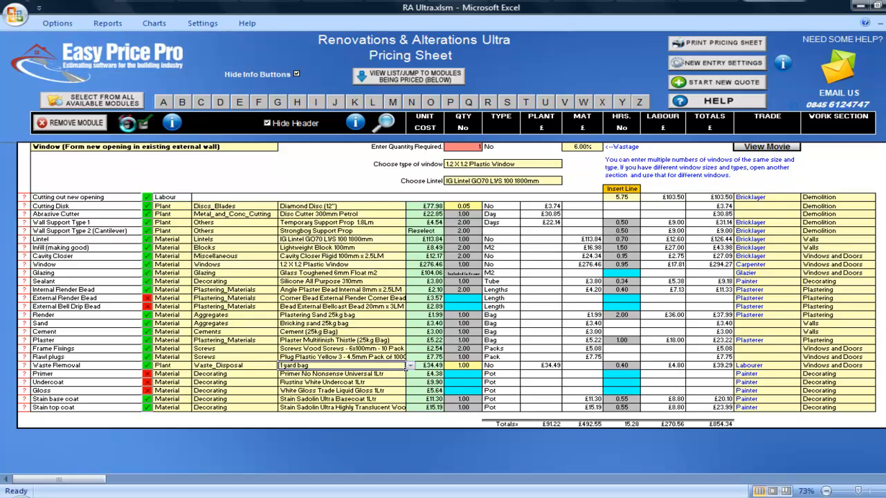
click(144, 124)
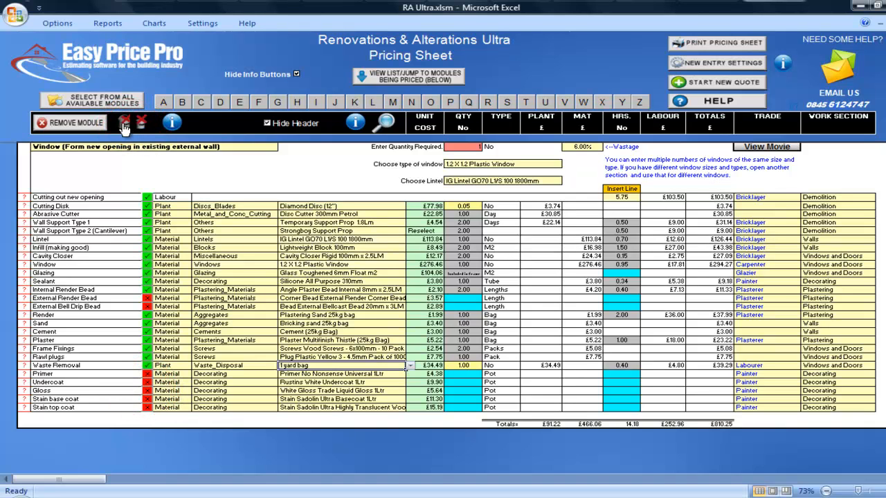
click(123, 126)
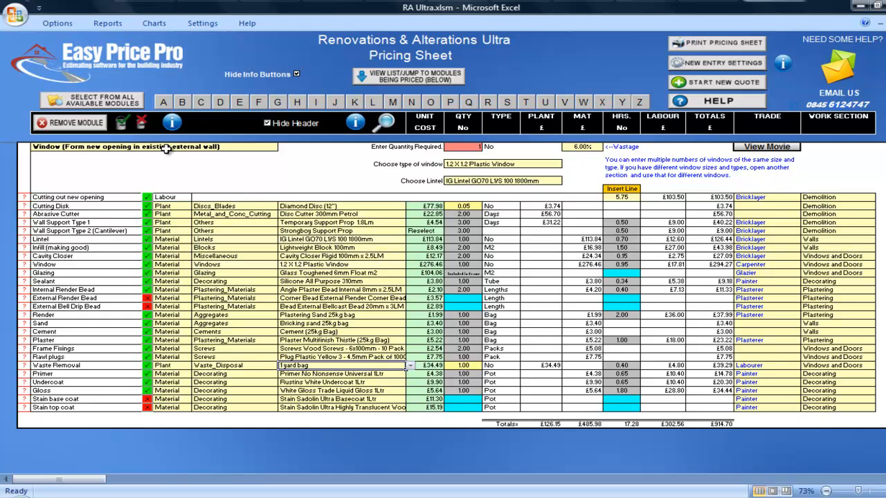